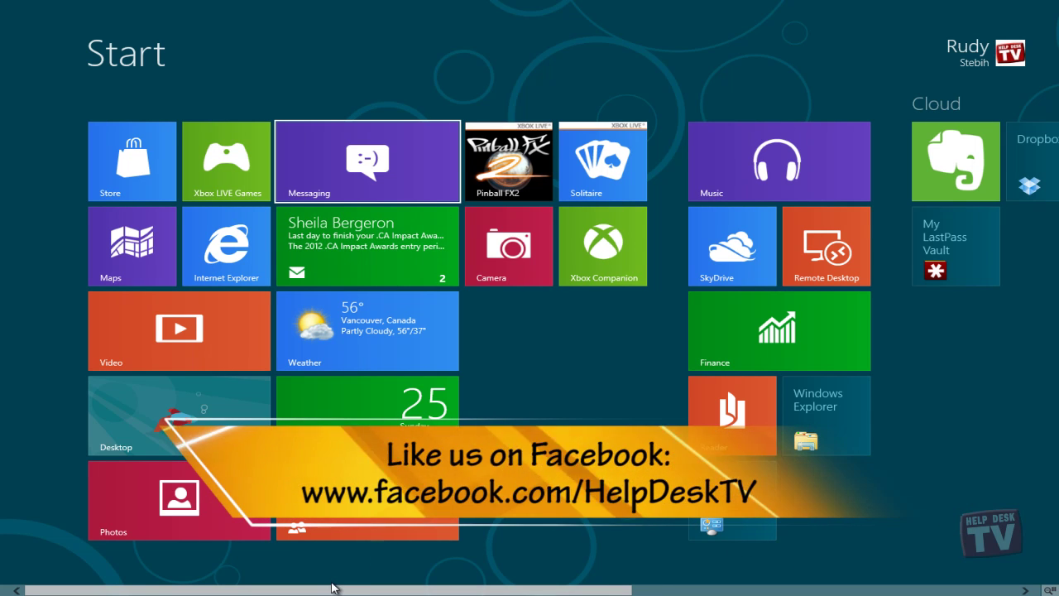
Step: Scroll the Start screen right until the Cloud and Work tile groups appear beside the main tiles
left_click_drag(332, 586, 604, 586)
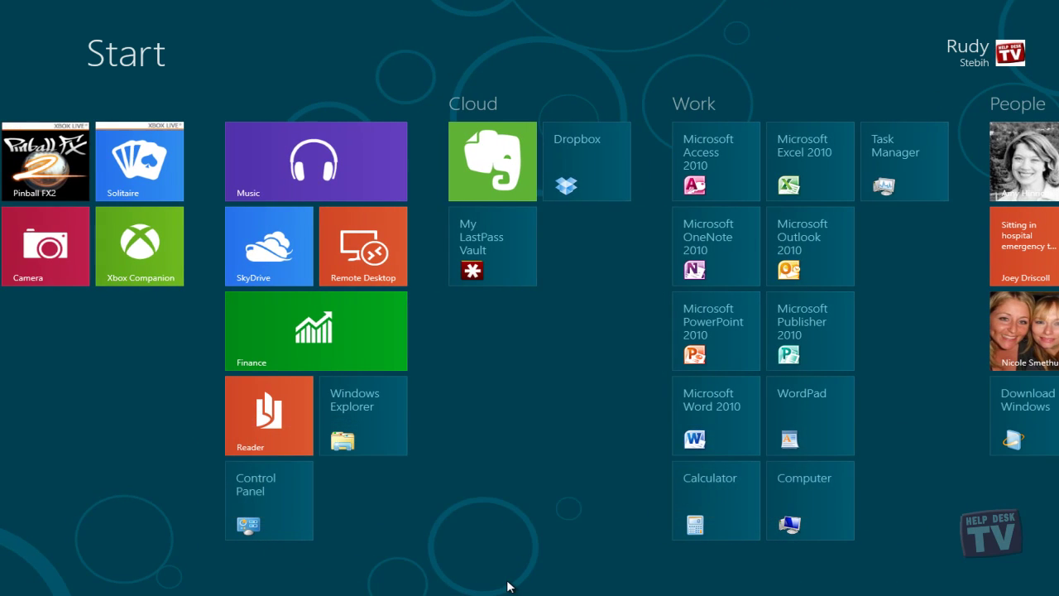
scroll(507, 585, "up", 5)
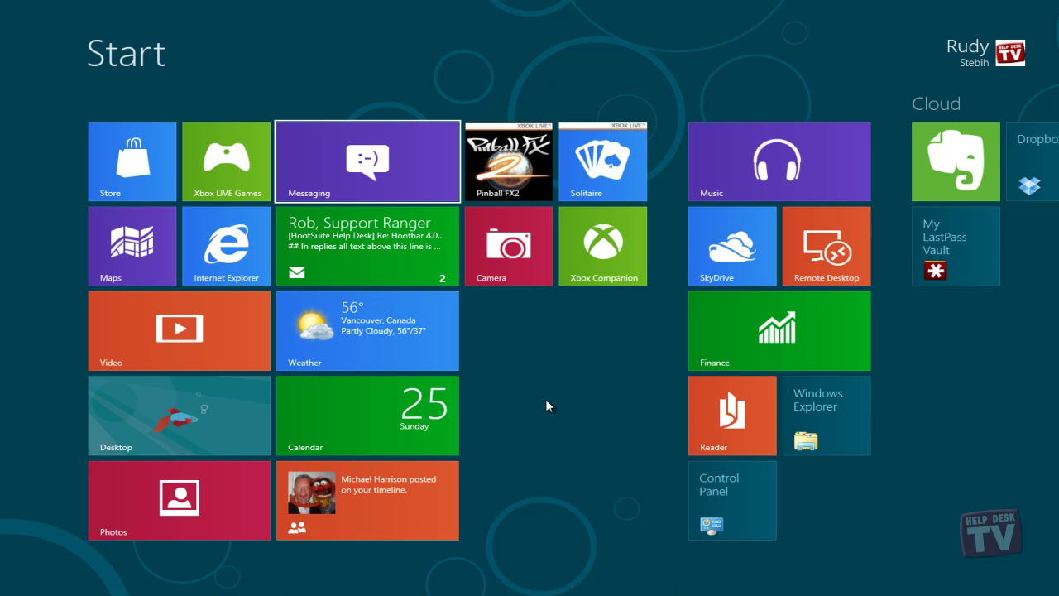
left_click(436, 589)
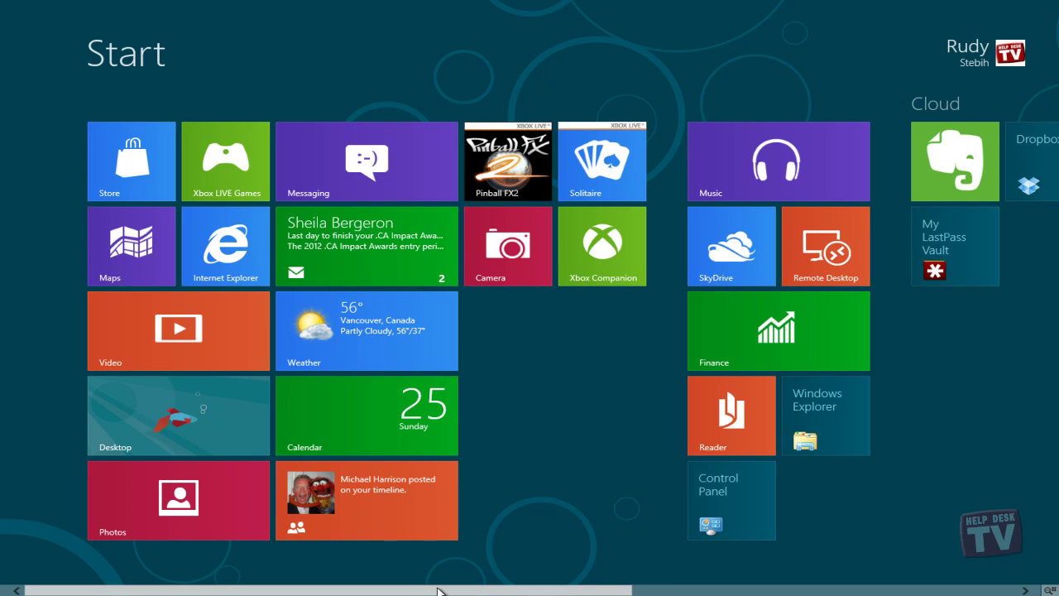
left_click_drag(437, 588, 520, 591)
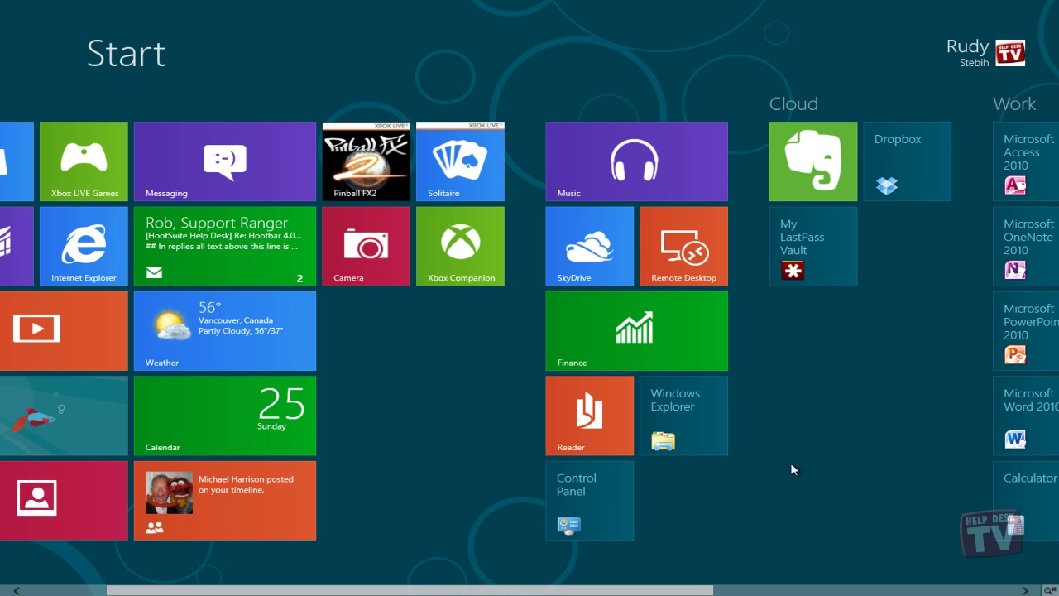
right_click(699, 416)
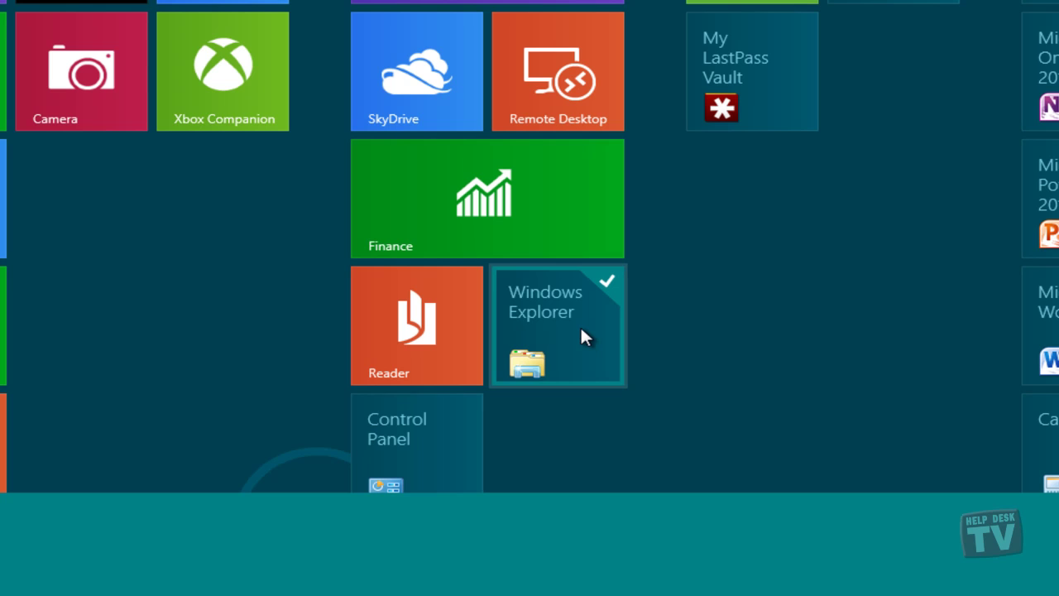
right_click(421, 442)
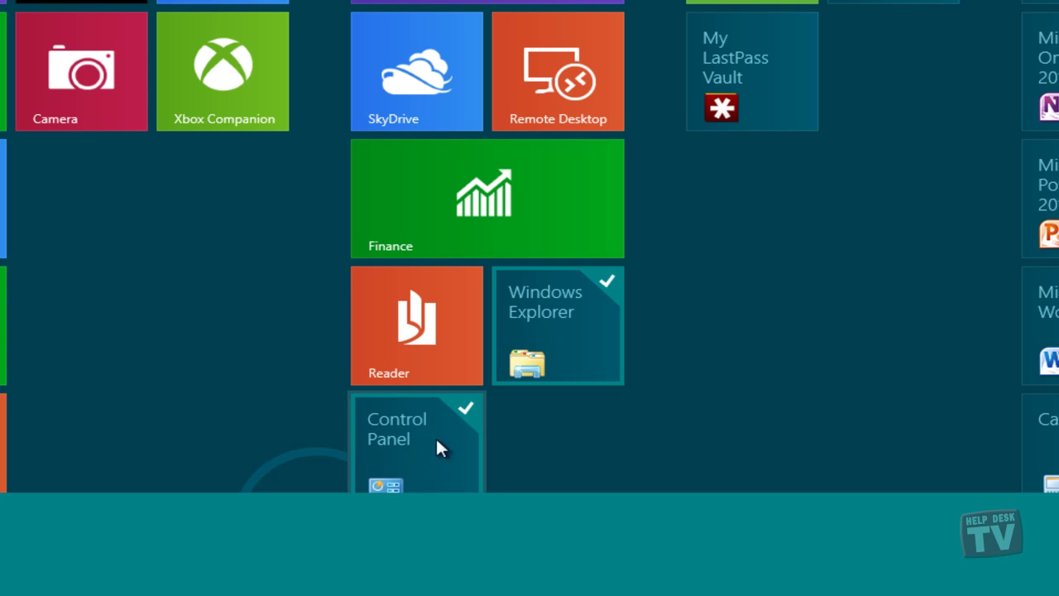
right_click(778, 72)
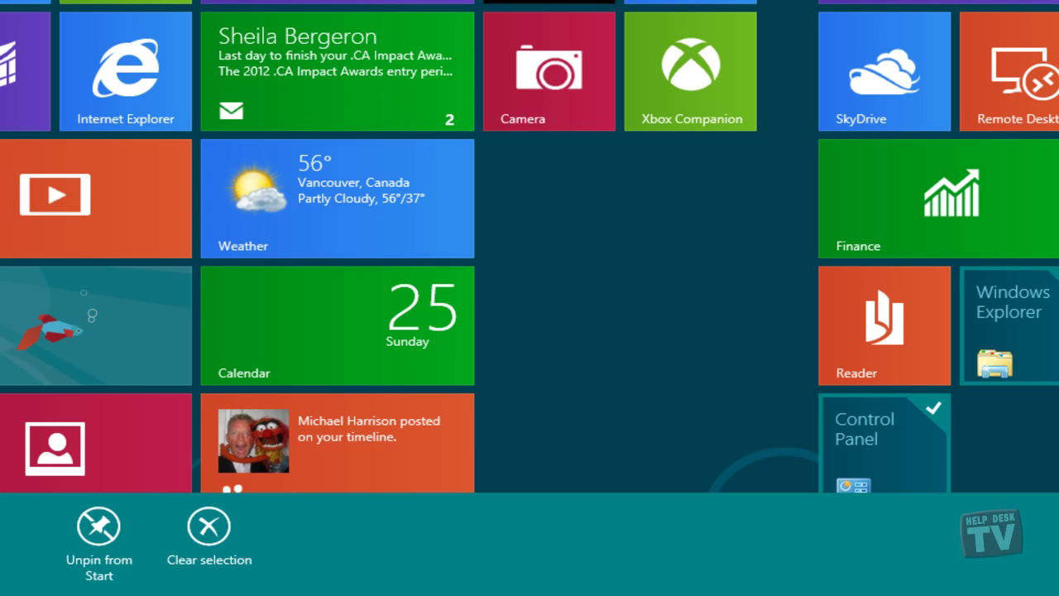
scroll(530, 248, "down", 5)
right_click(964, 109)
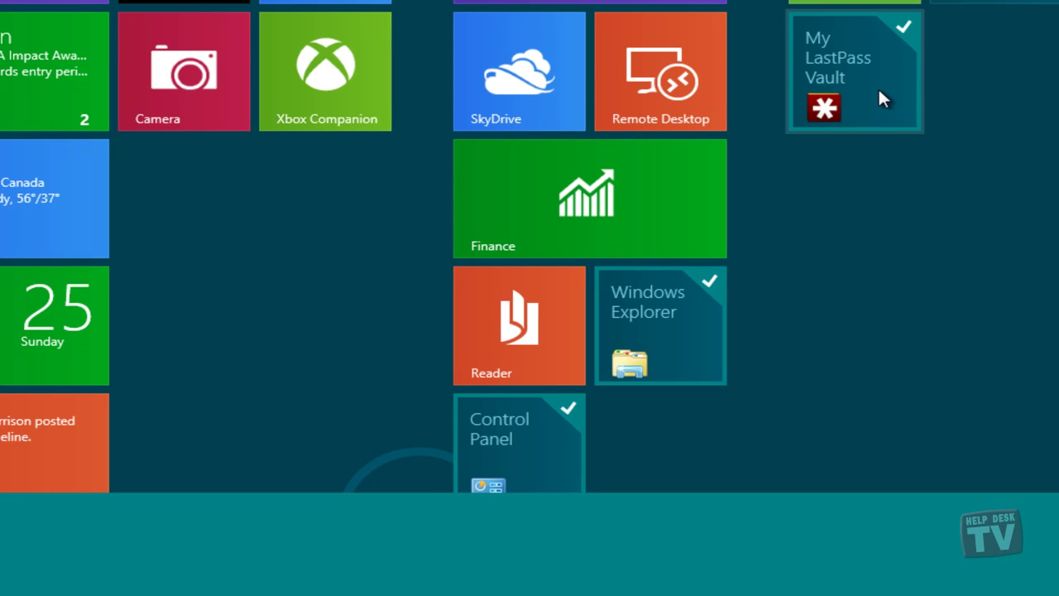
right_click(878, 87)
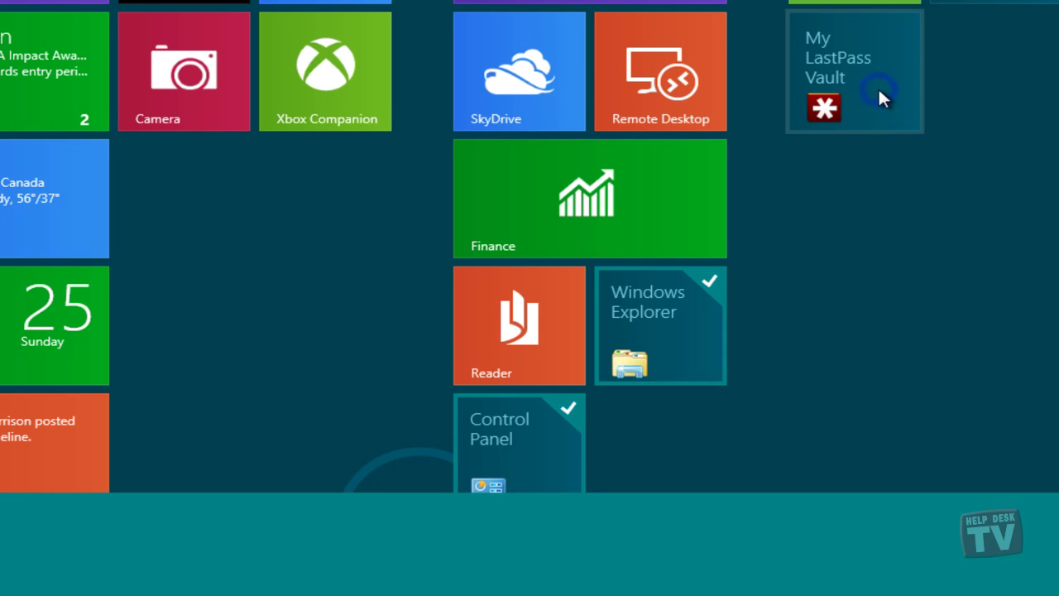
right_click(531, 451)
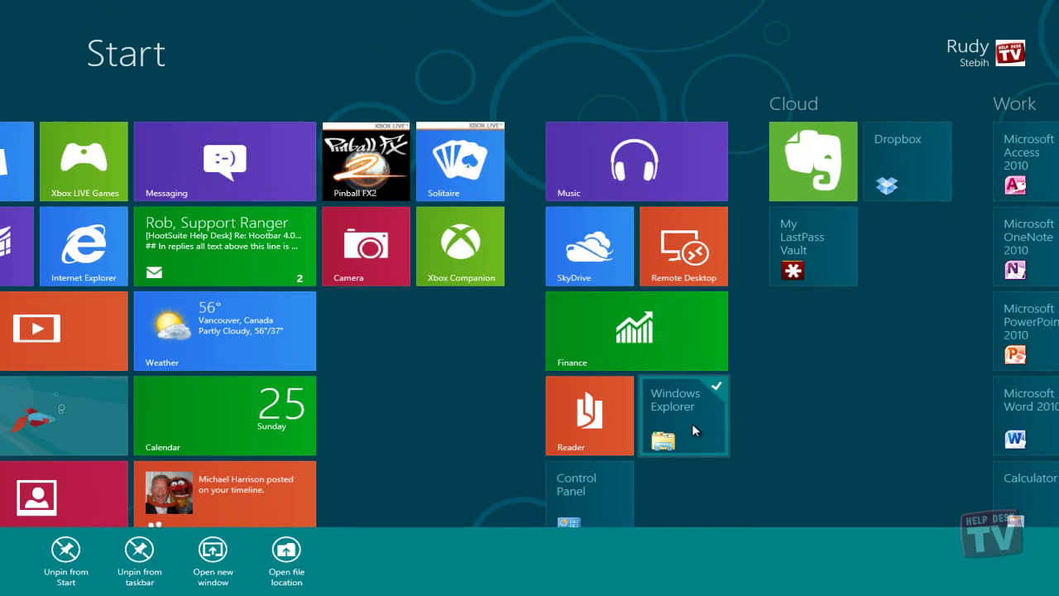
right_click(691, 423)
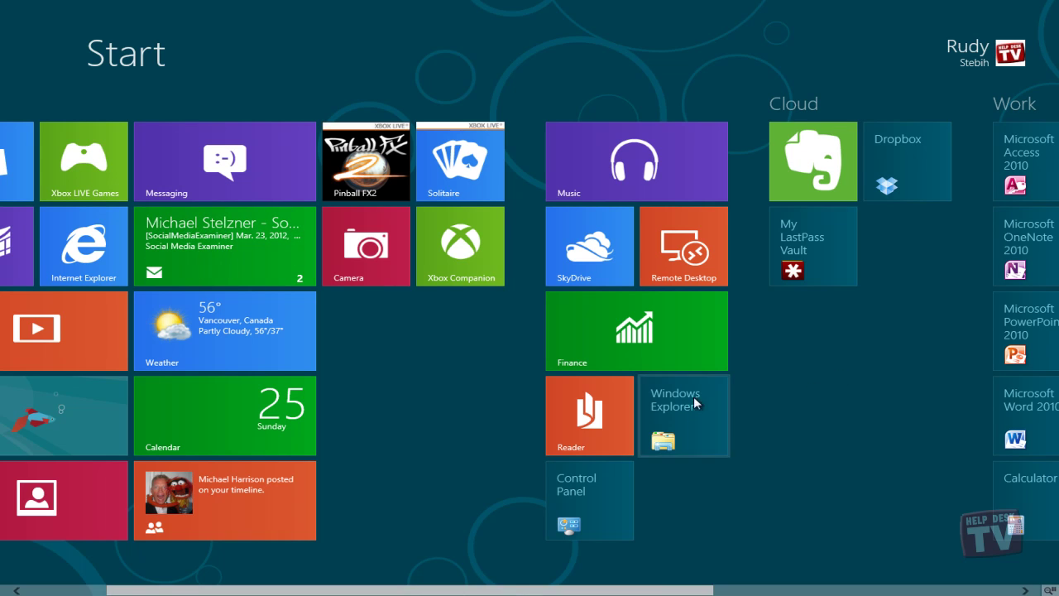
Step: Select and deselect the Weather tile, then bring up a desktop app tile's commands with the keyboard
right_click(287, 351)
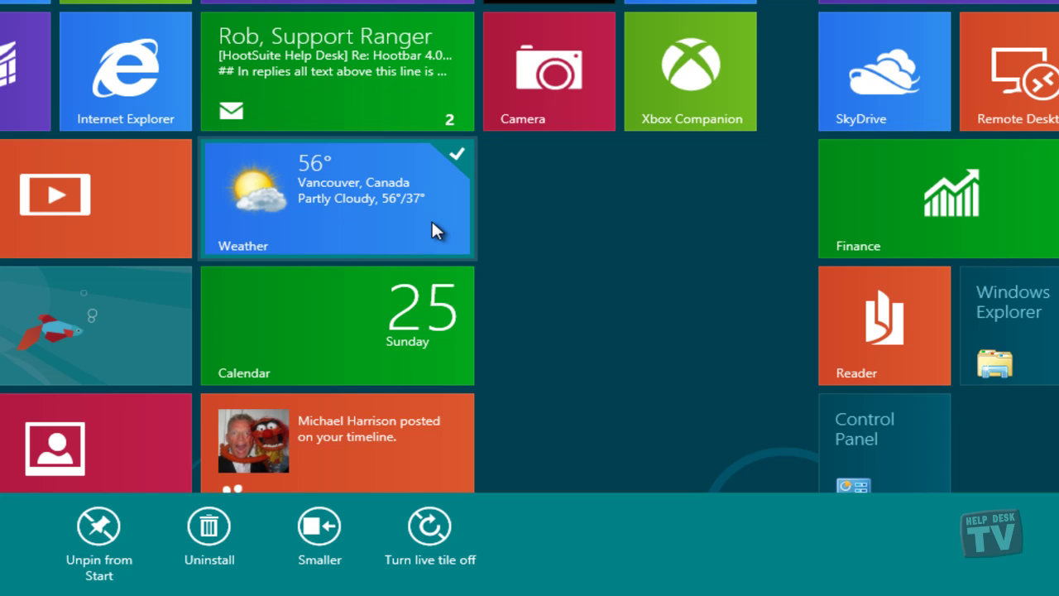
right_click(431, 219)
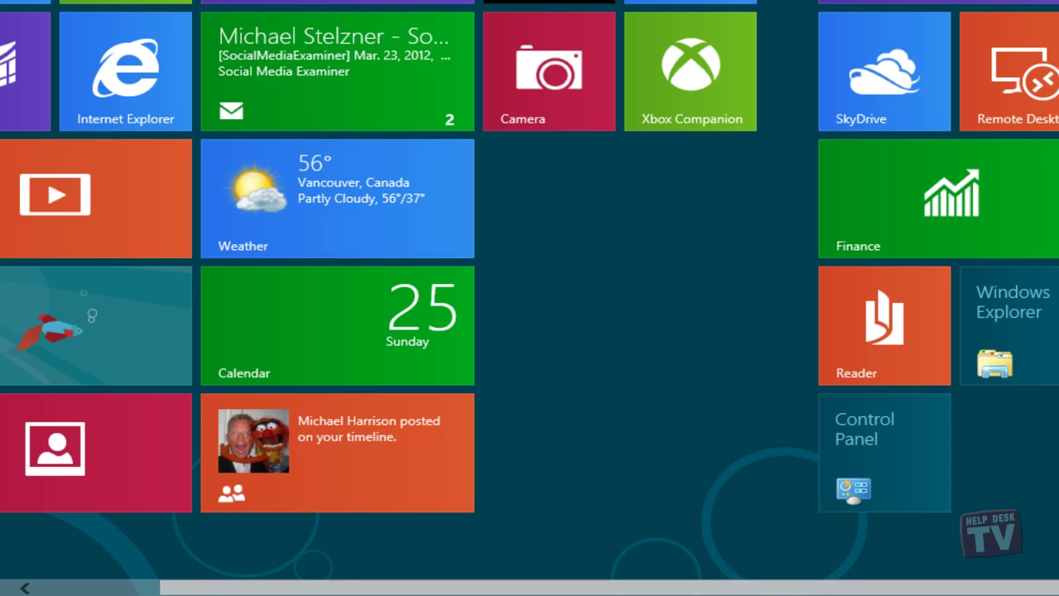
key("space")
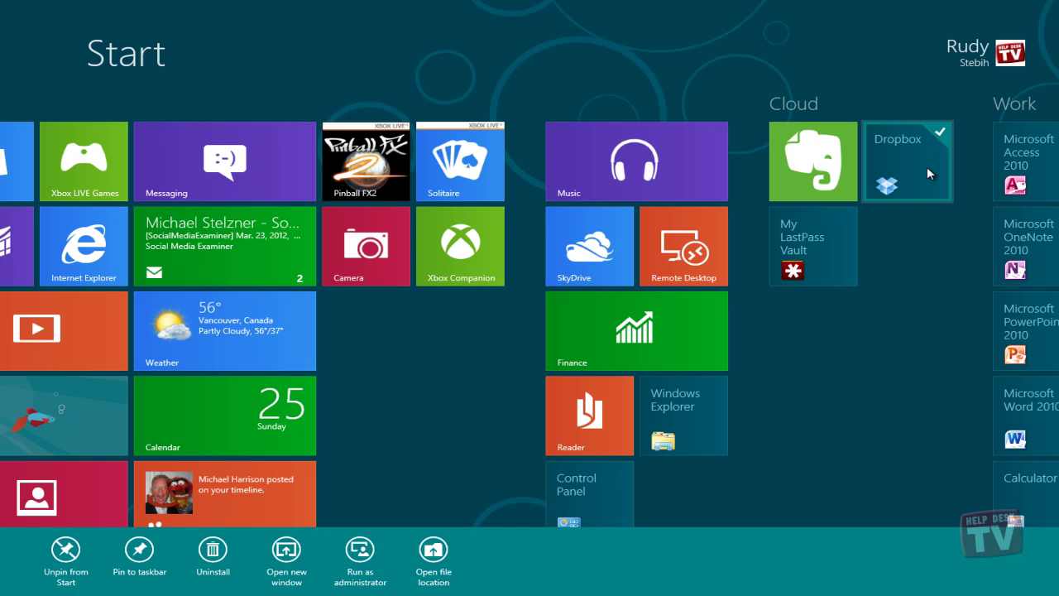
Step: Deselect Dropbox, select the Evernote tile, and unpin it from Start
right_click(927, 166)
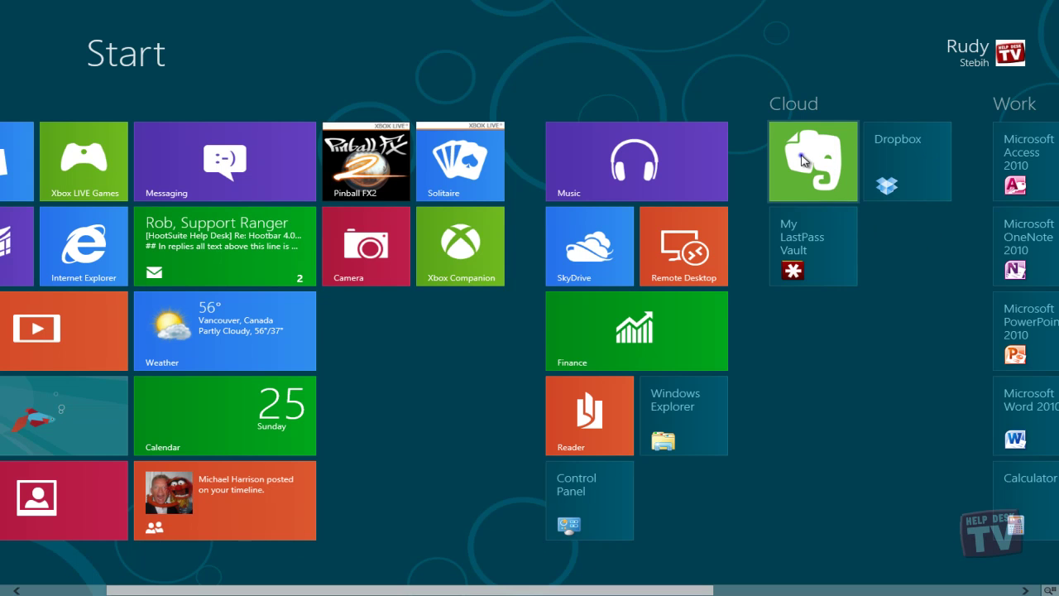
right_click(801, 160)
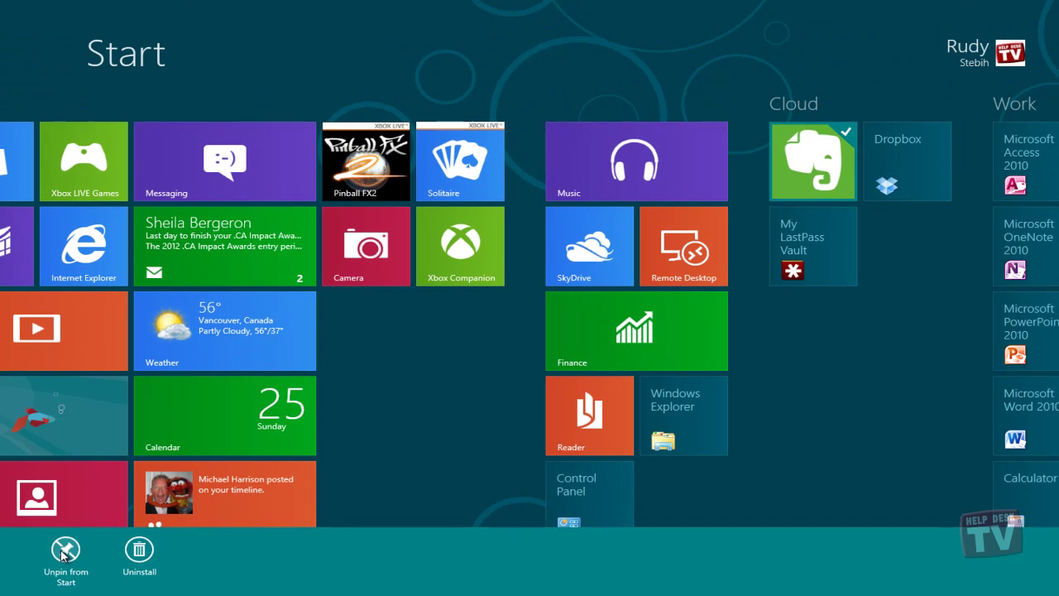
left_click(71, 548)
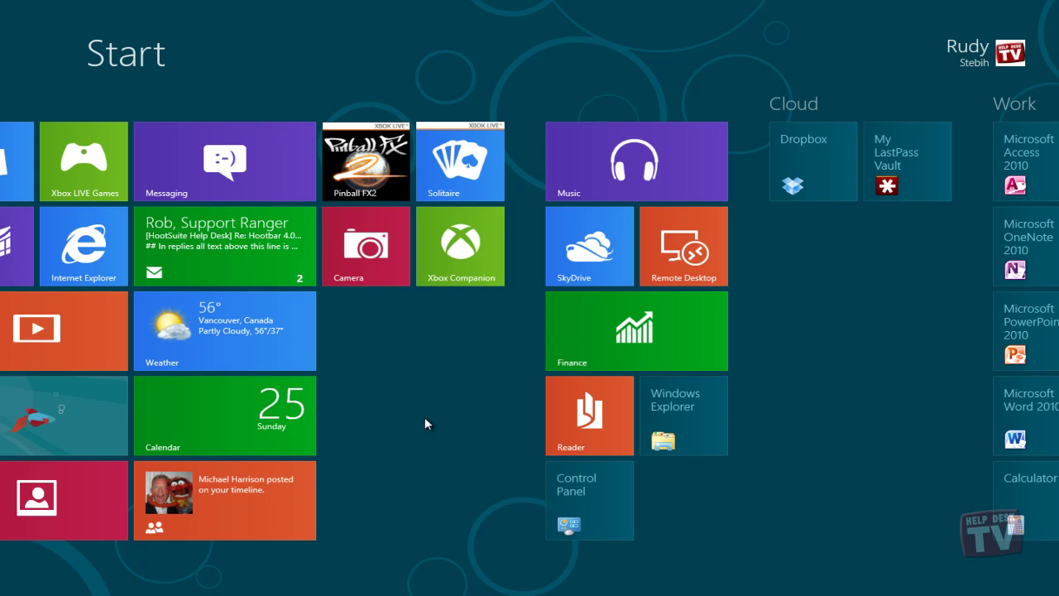
Step: Find Evernote in All apps and pin it back to the Start screen
right_click(386, 477)
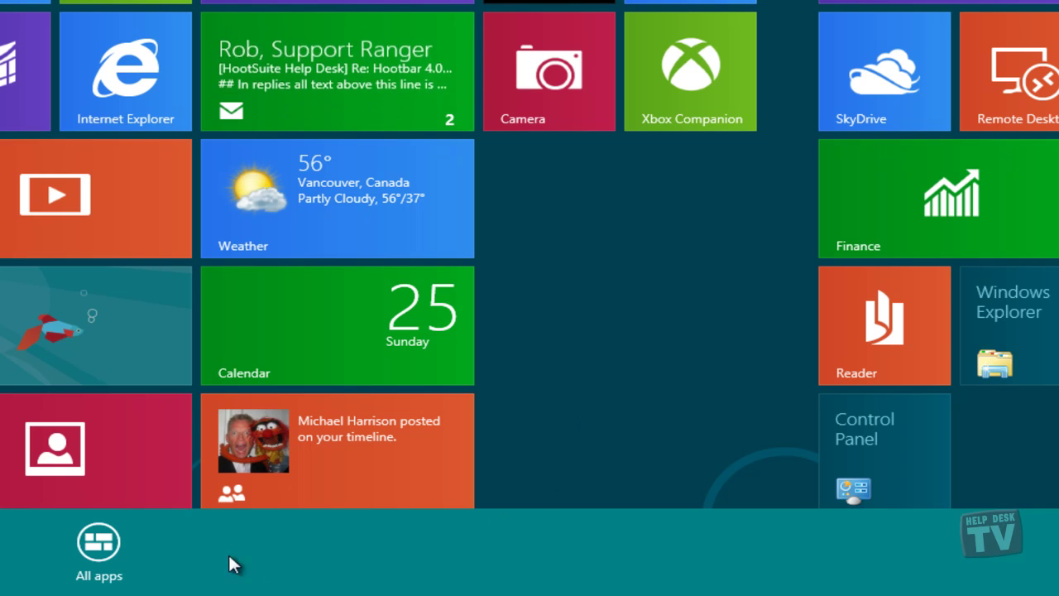
left_click(99, 542)
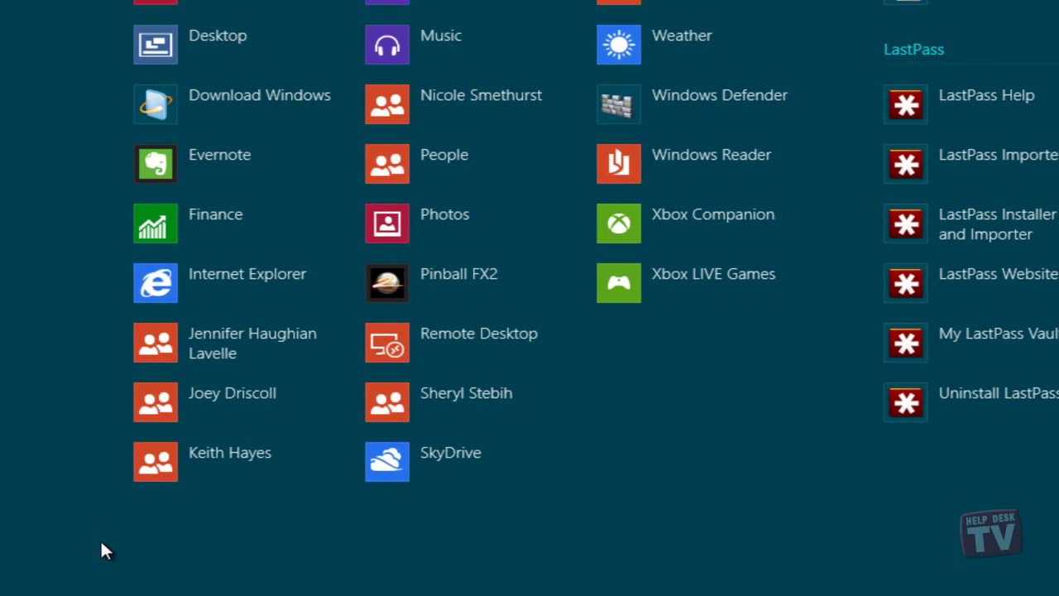
scroll(629, 450, "down", 5)
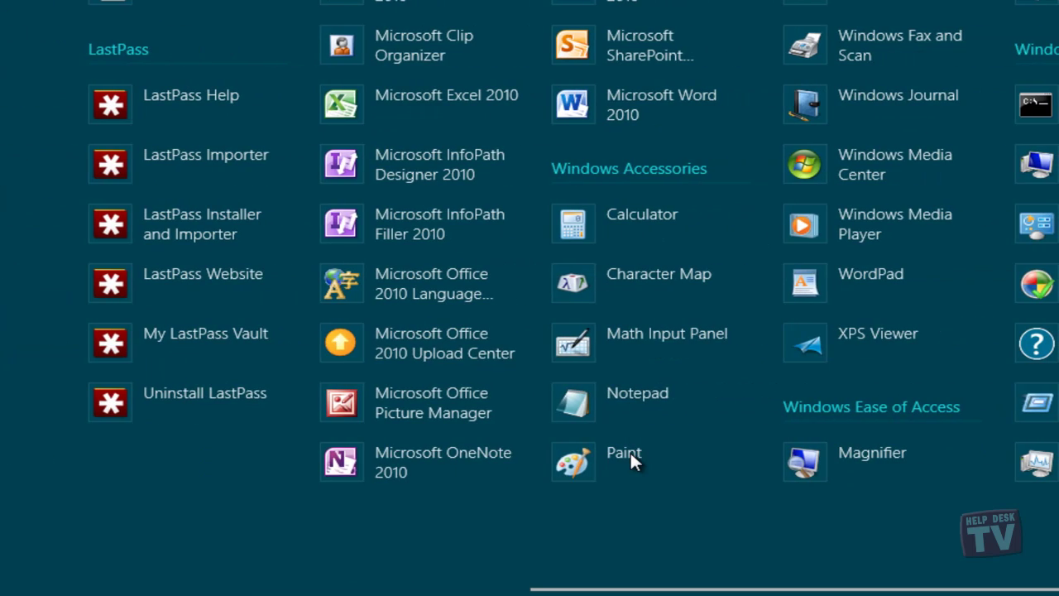
scroll(630, 450, "up", 4)
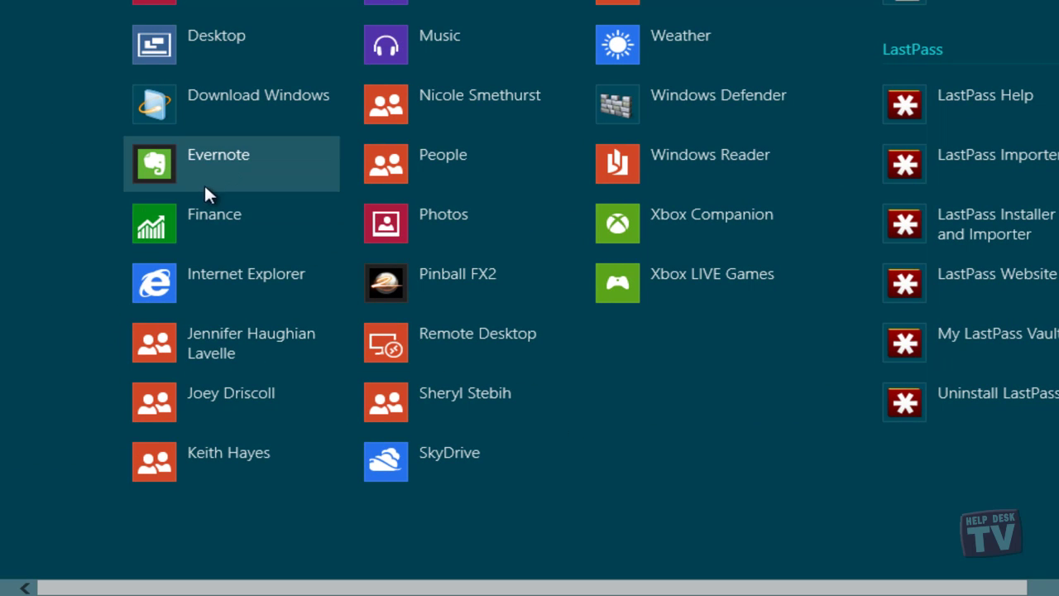
right_click(213, 163)
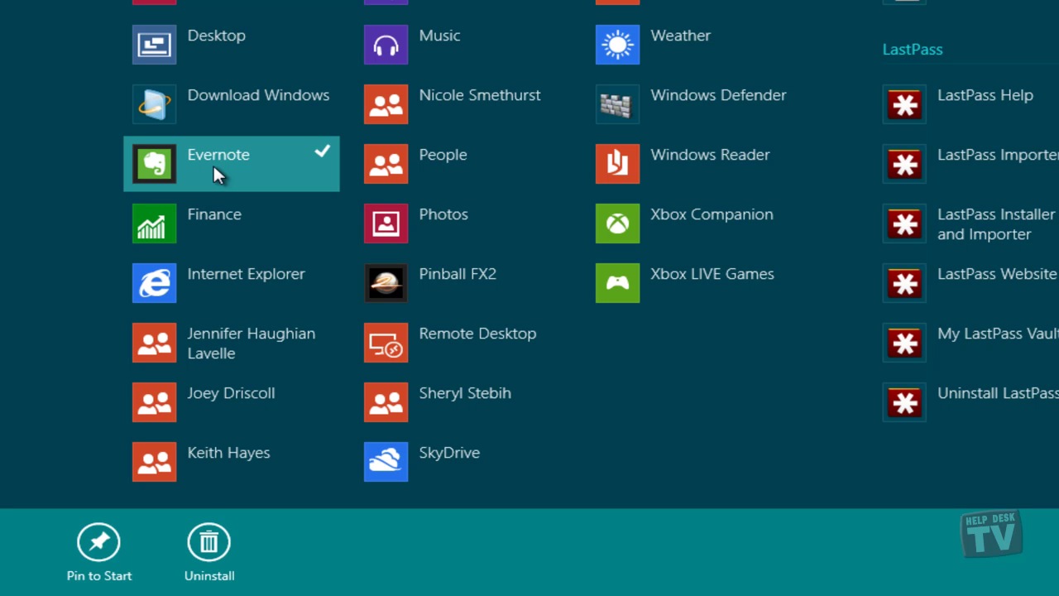
left_click(95, 546)
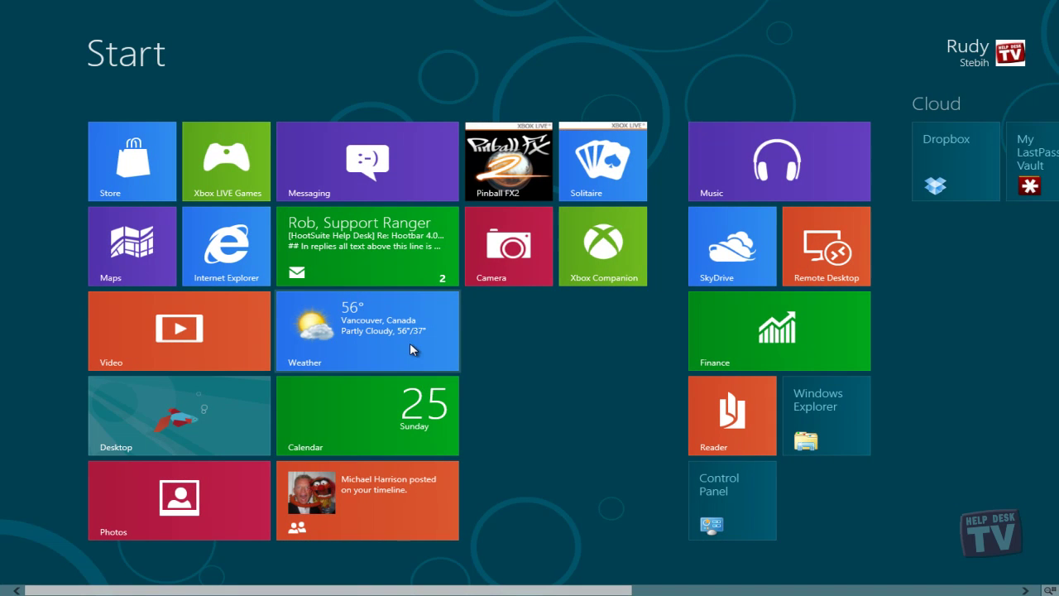
right_click(409, 343)
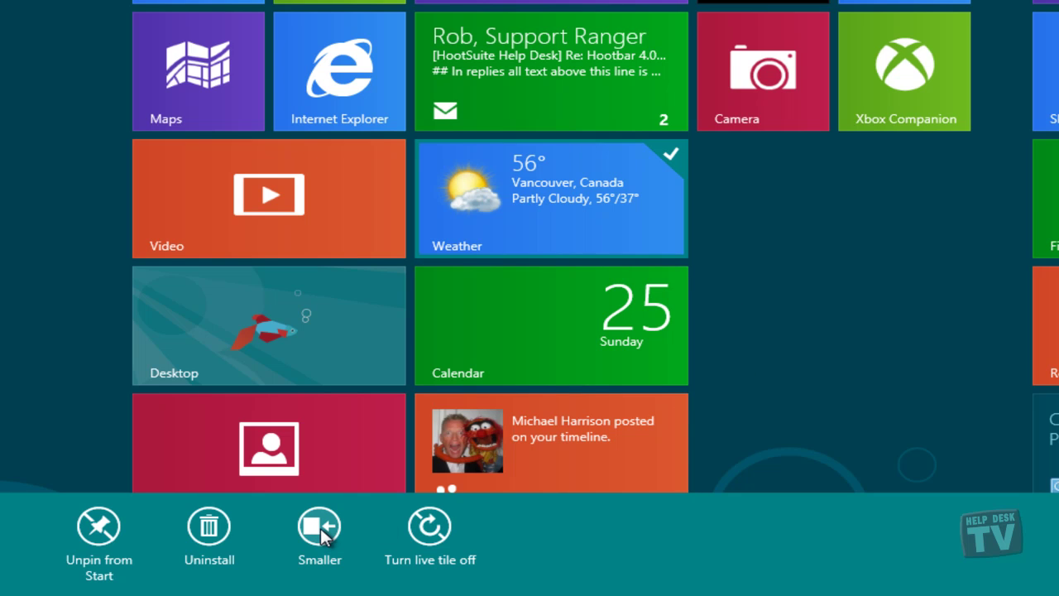
left_click(649, 230)
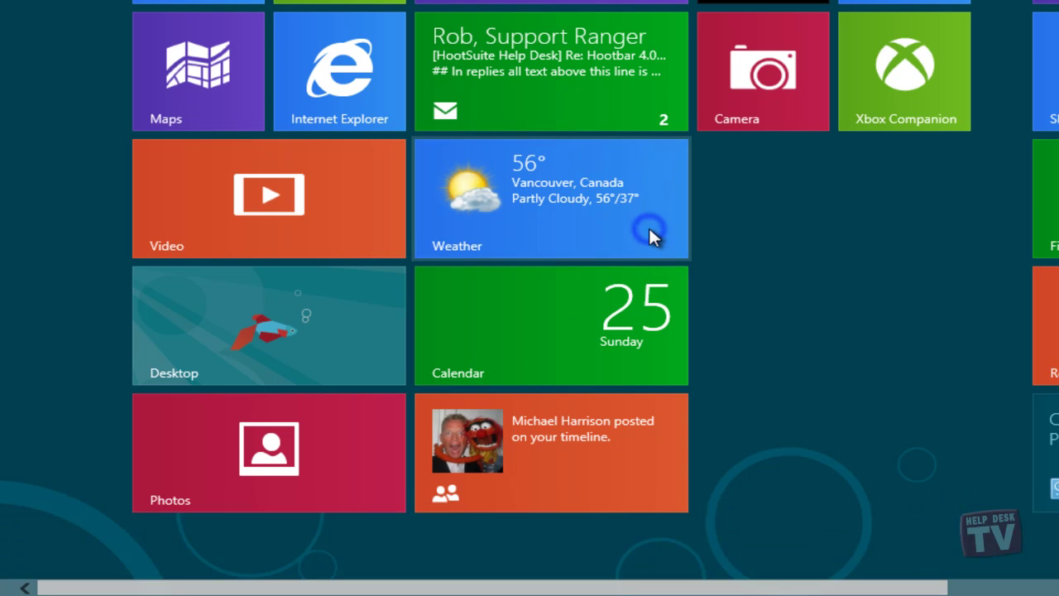
right_click(789, 113)
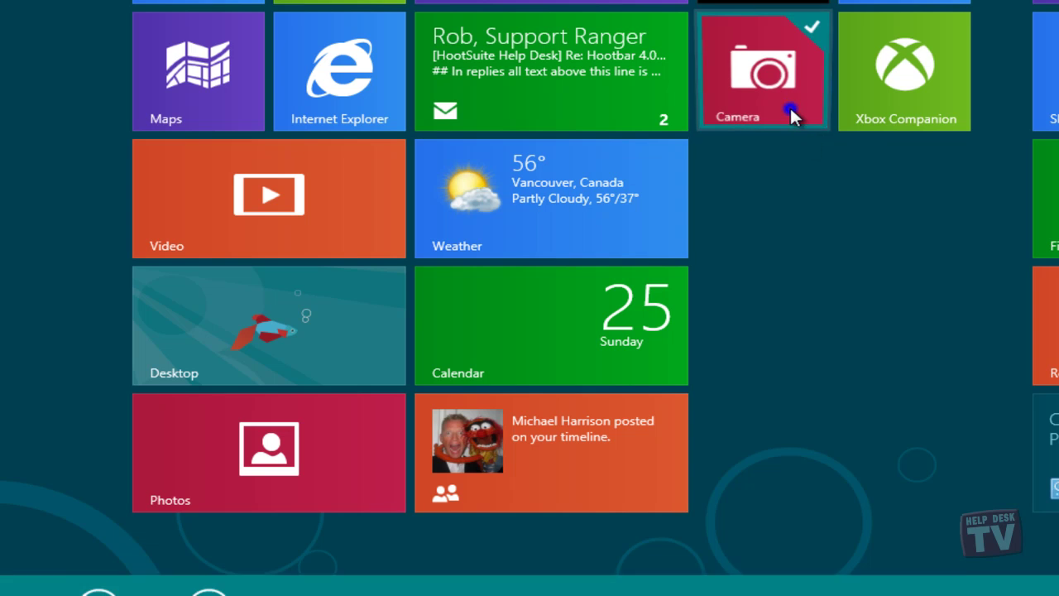
right_click(789, 105)
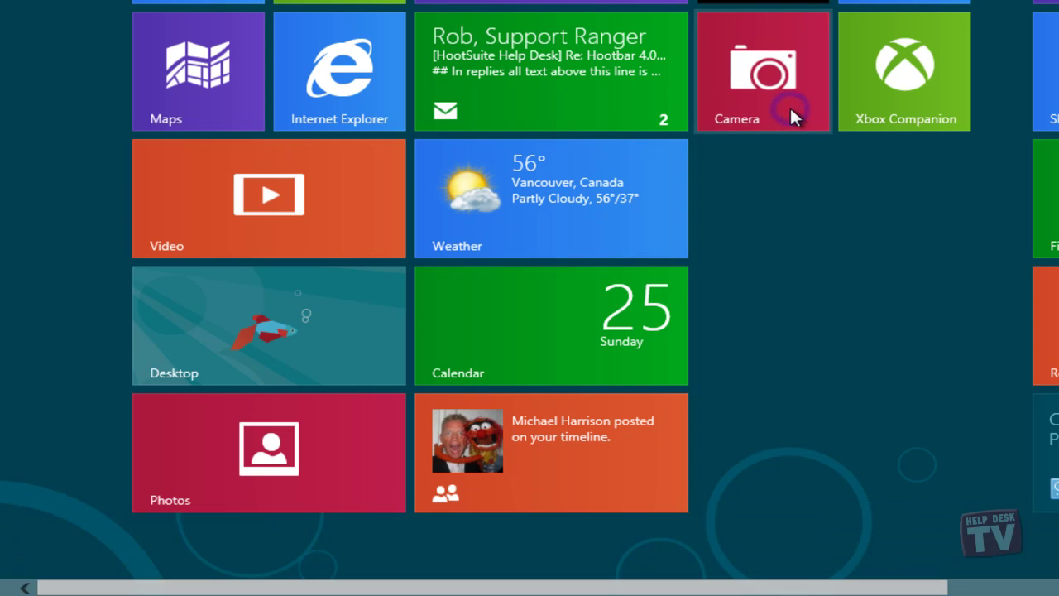
right_click(941, 104)
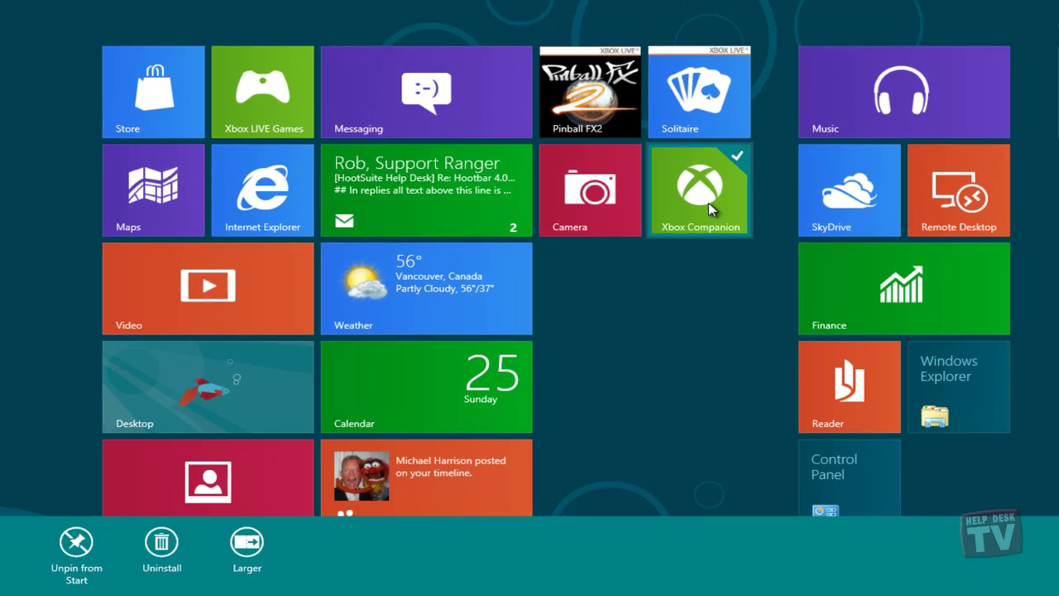
left_click(702, 240)
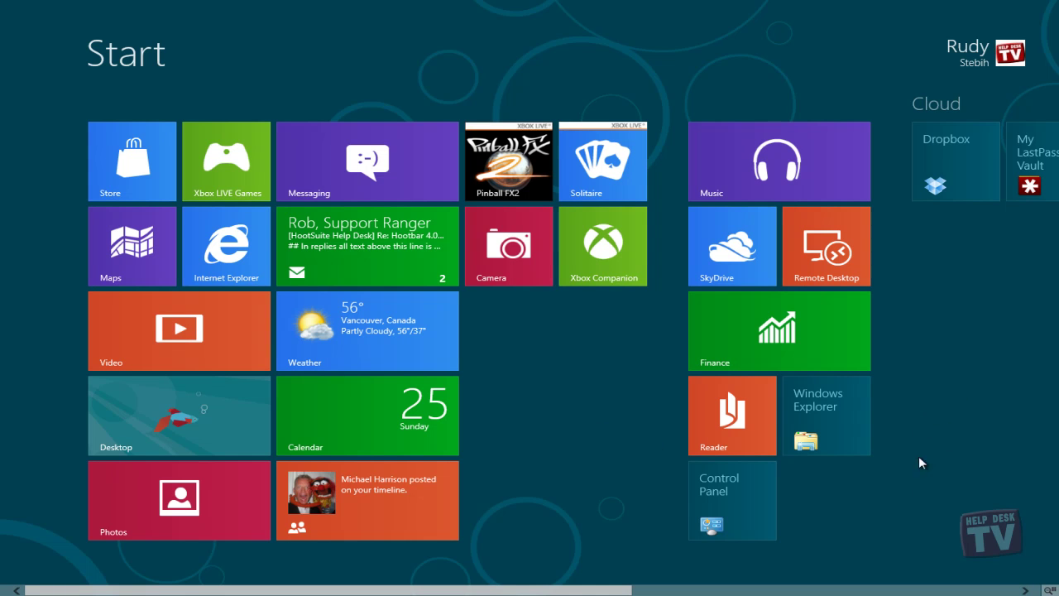
Step: Drag the Evernote tile from the People group into the Cloud group, ahead of Dropbox
left_click_drag(469, 588, 562, 590)
left_click_drag(651, 590, 886, 584)
left_click_drag(993, 426, 356, 165)
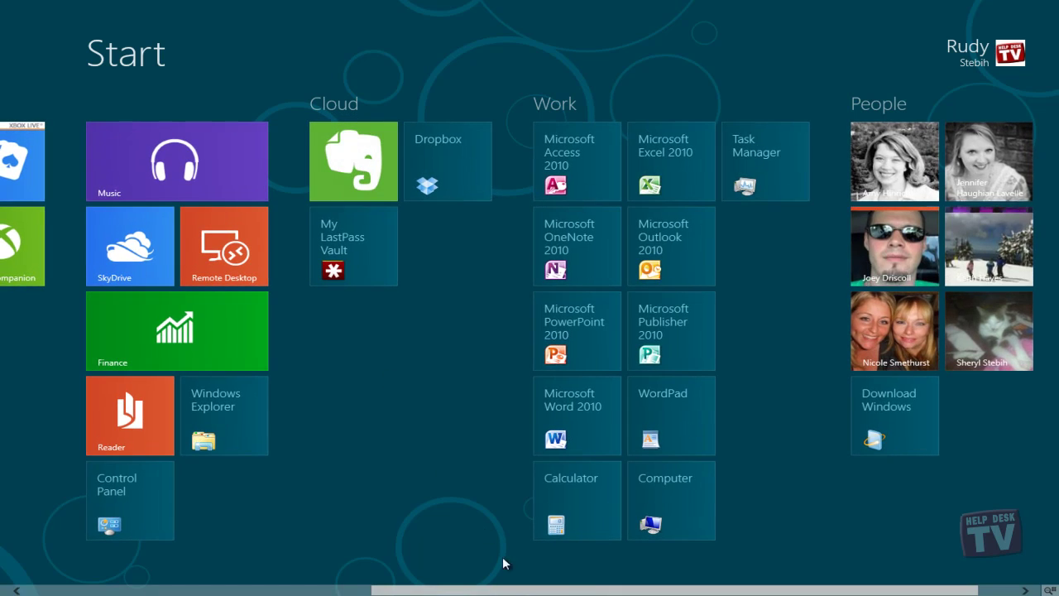
left_click_drag(515, 591, 314, 587)
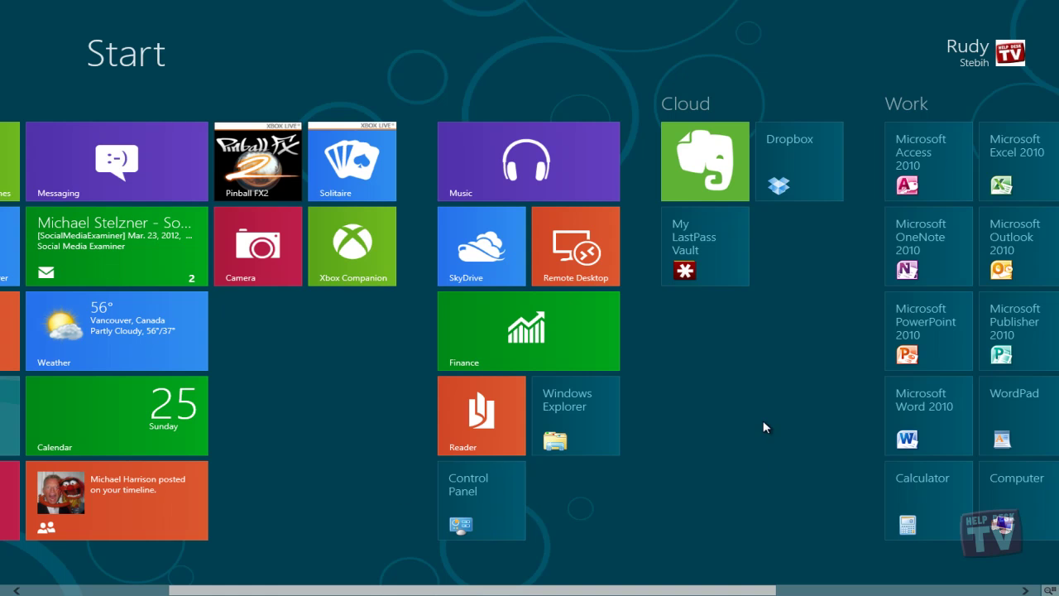
left_click(576, 416)
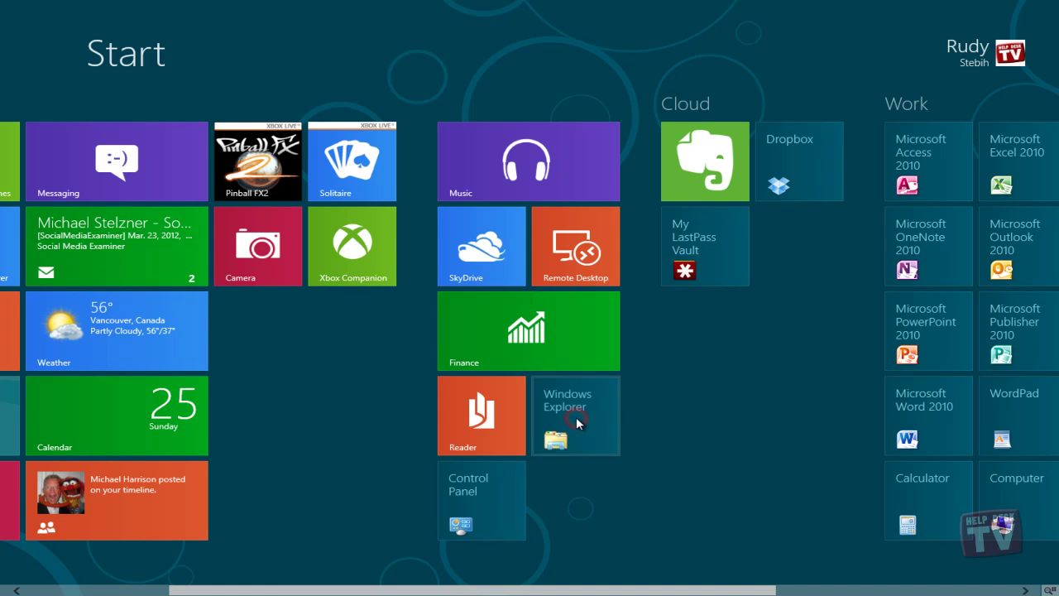
Step: Drop Windows Explorer into a new group before Cloud and add Control Panel beside it
left_click_drag(590, 416, 644, 414)
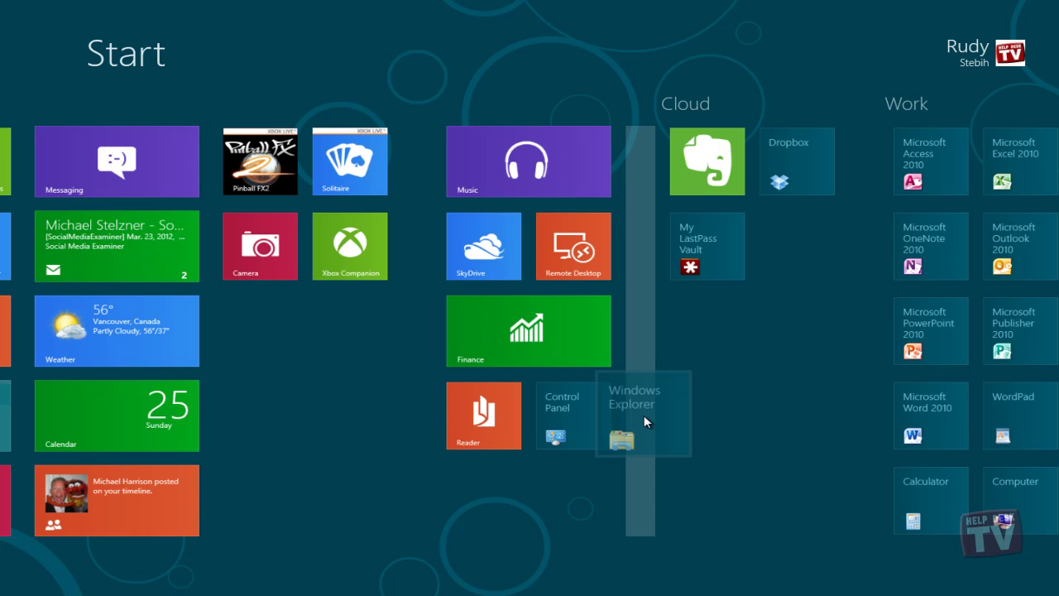
mouse_move(643, 415)
left_mouse_down()
mouse_move(570, 412)
mouse_move(635, 416)
left_mouse_up()
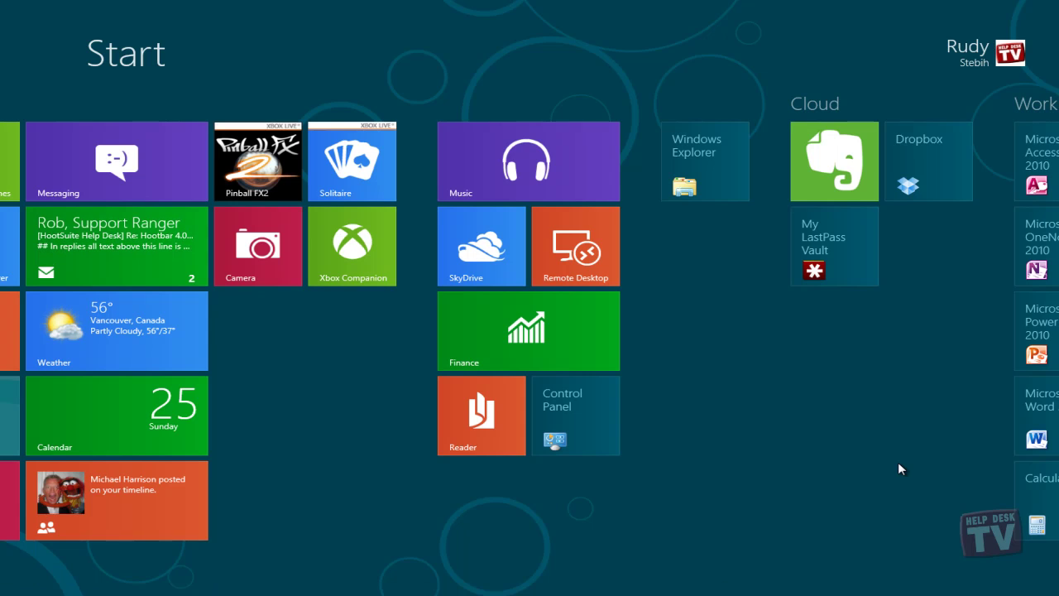
left_click_drag(573, 420, 796, 166)
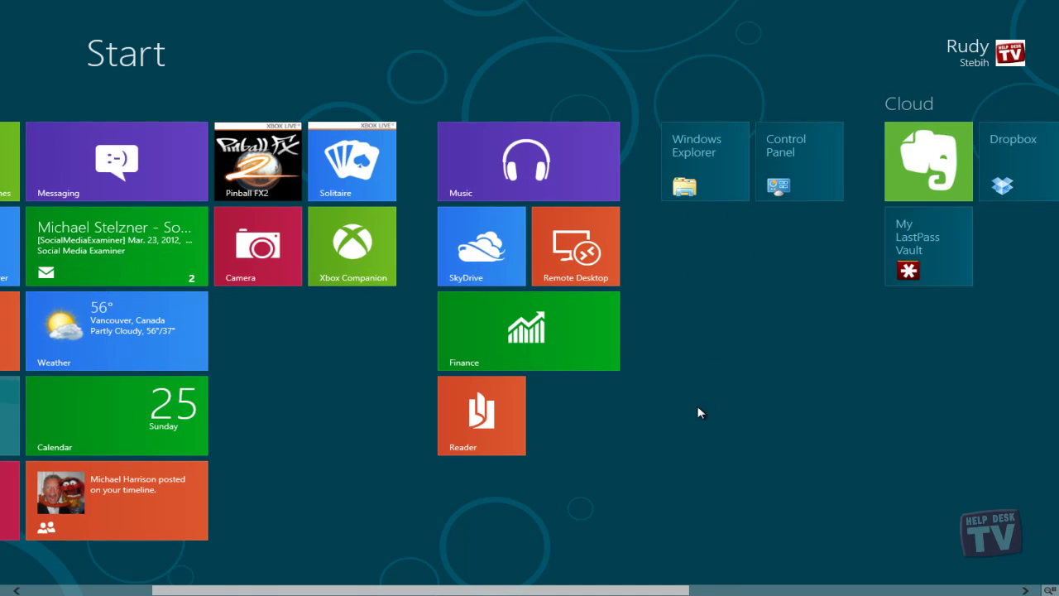